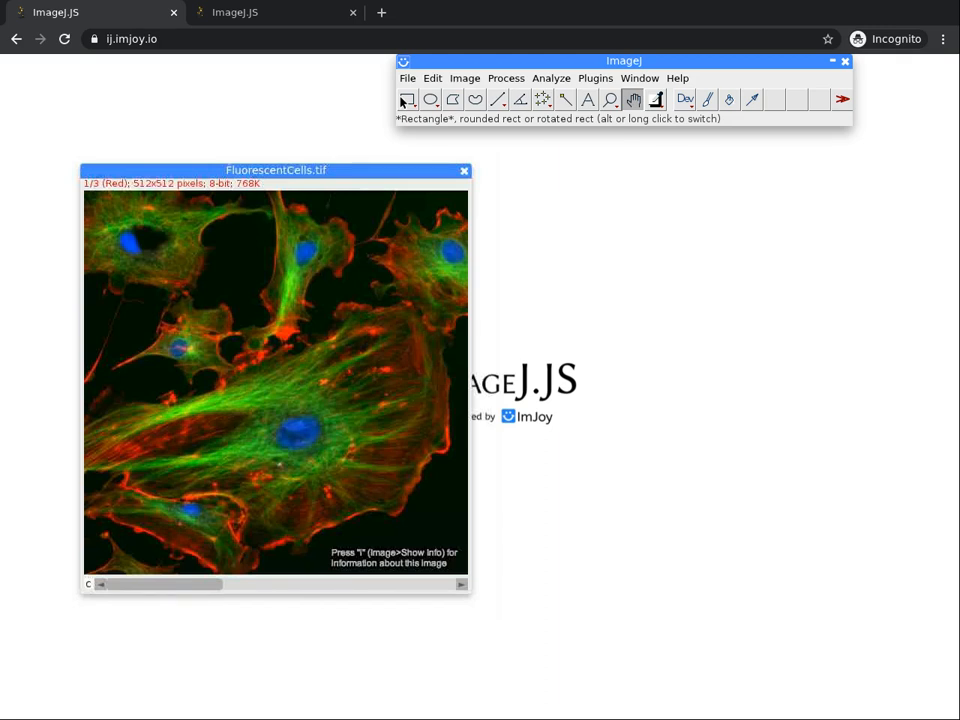
Draw a plain rectangular selection with an area of about 27,945 pixels across the upper-right middle of the cell image.
{"action": "left_click", "coordinate": [404, 100]}
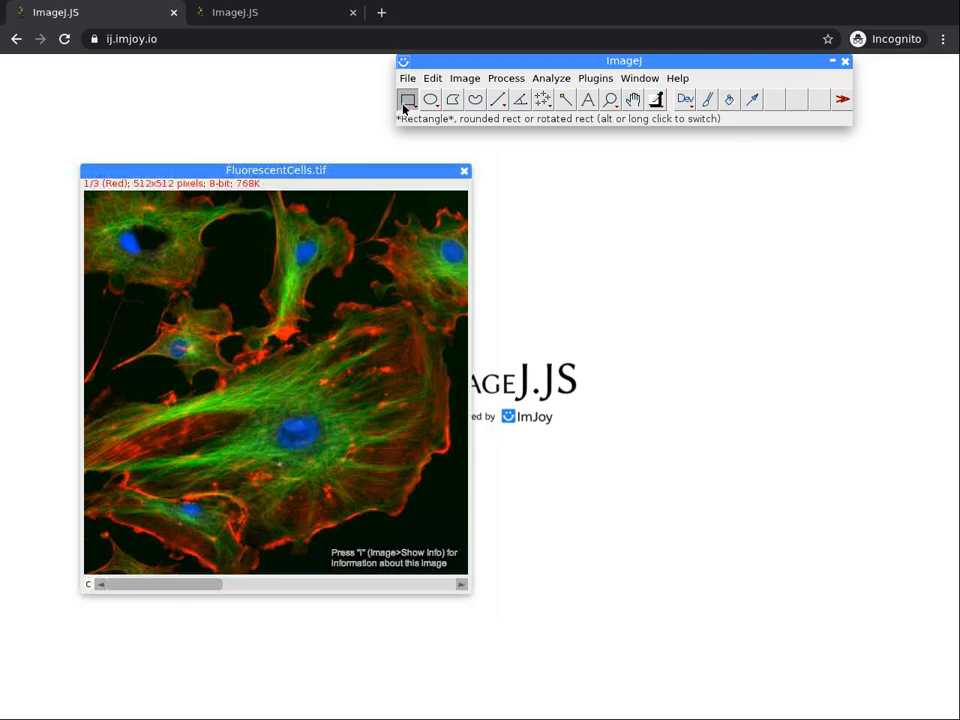
{"action": "left_click", "coordinate": [403, 104]}
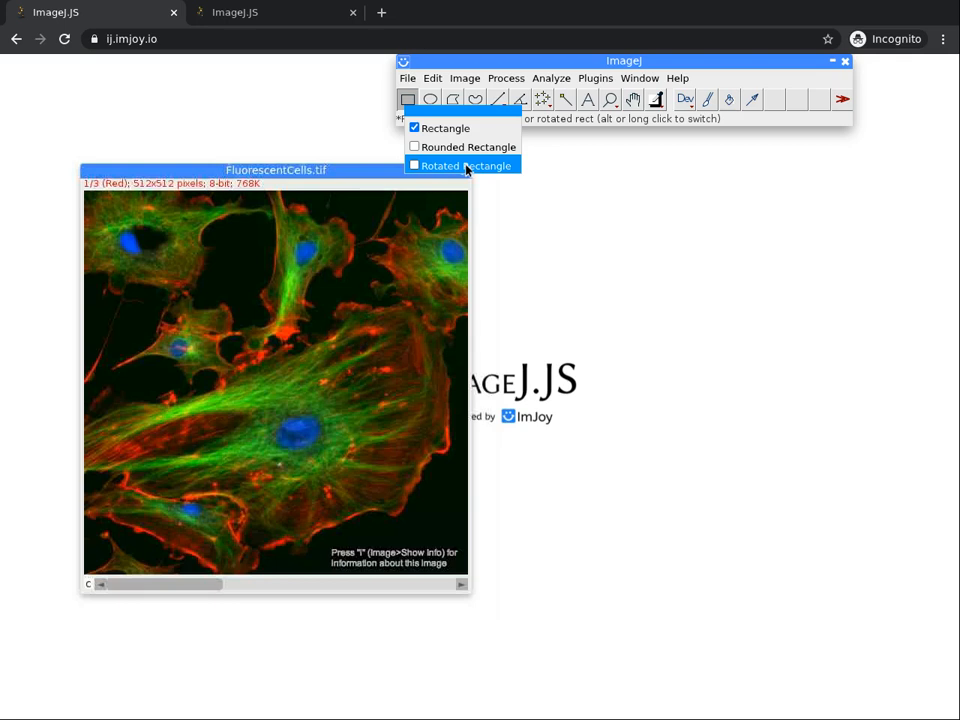
{"action": "left_click", "coordinate": [557, 120]}
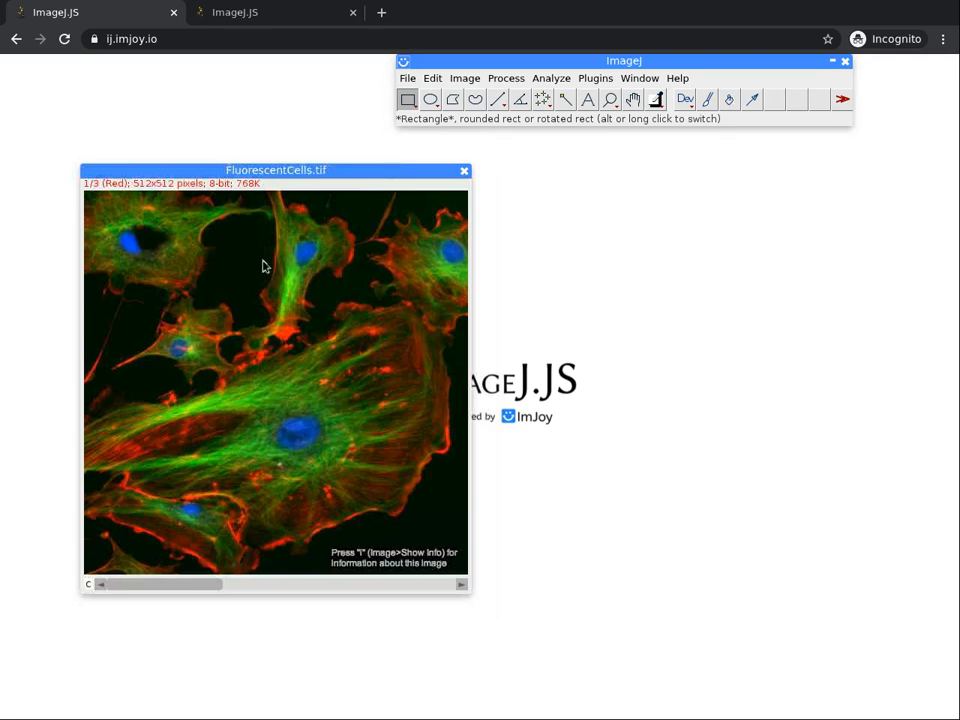
{"action": "left_click_drag", "start_coordinate": [262, 267], "coordinate": [441, 349]}
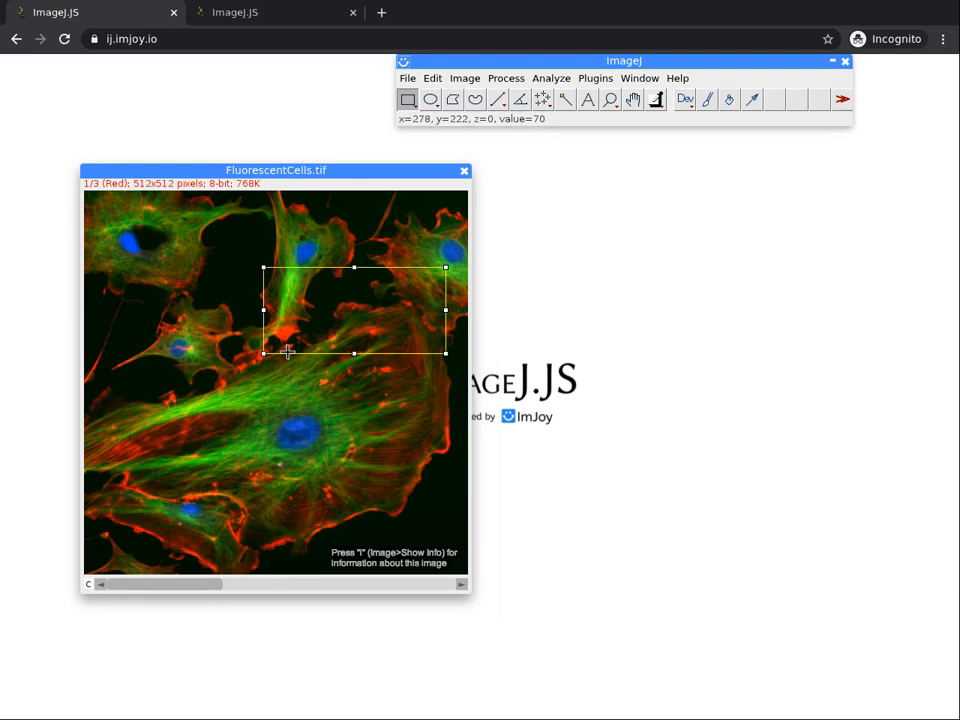
Flip through the red, green and blue channels of the image, ending on the blue channel.
{"action": "key", "text": "period"}
{"action": "key", "text": "period"}
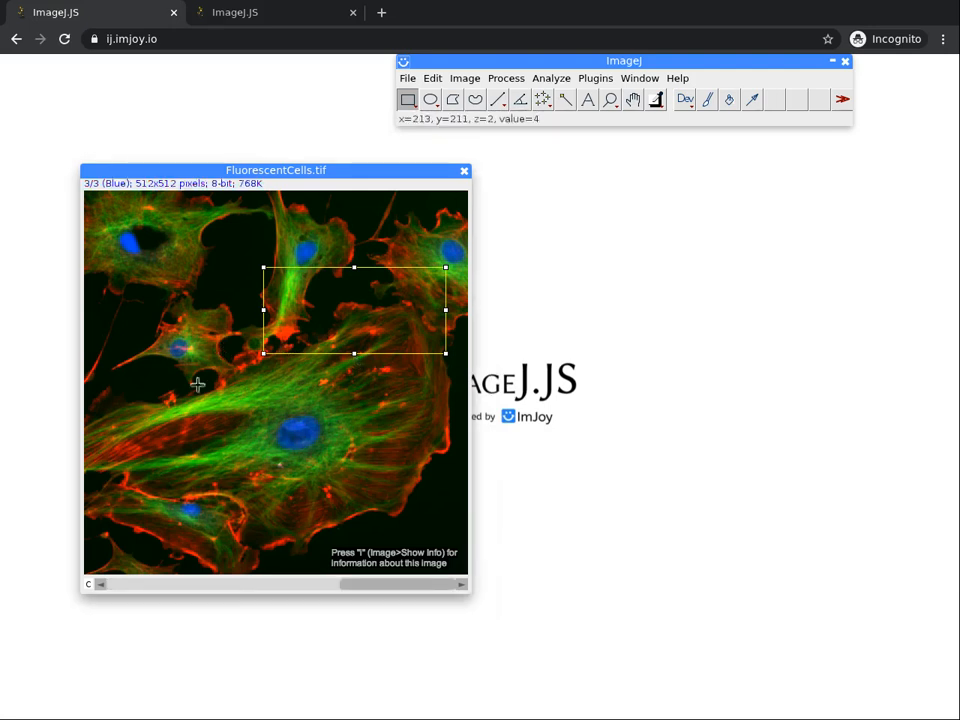
{"action": "left_click", "coordinate": [240, 584]}
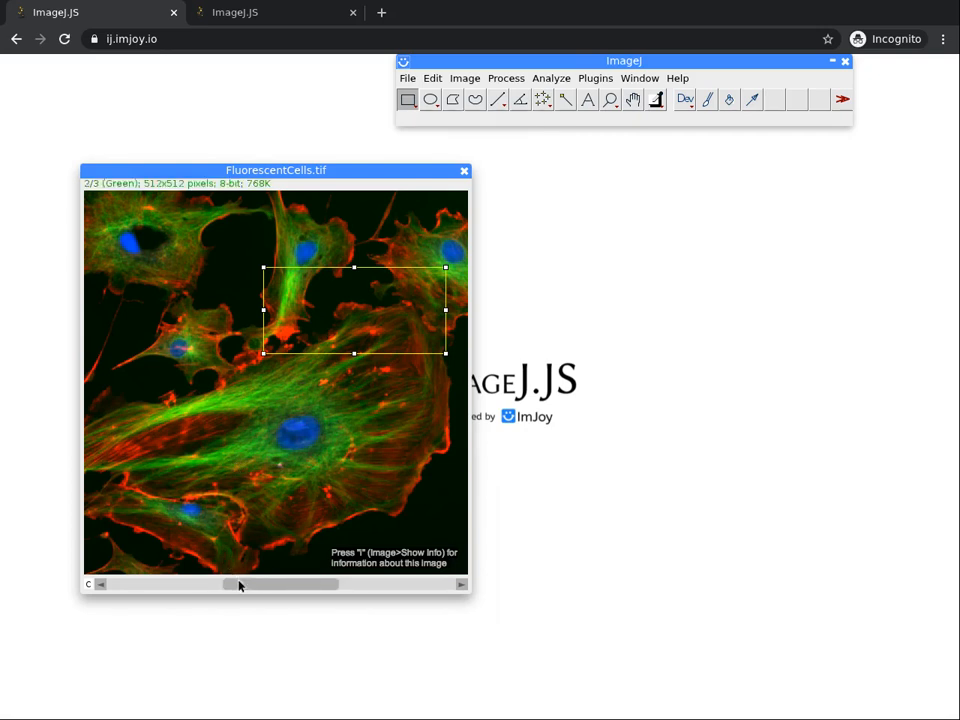
{"action": "left_click", "coordinate": [160, 586]}
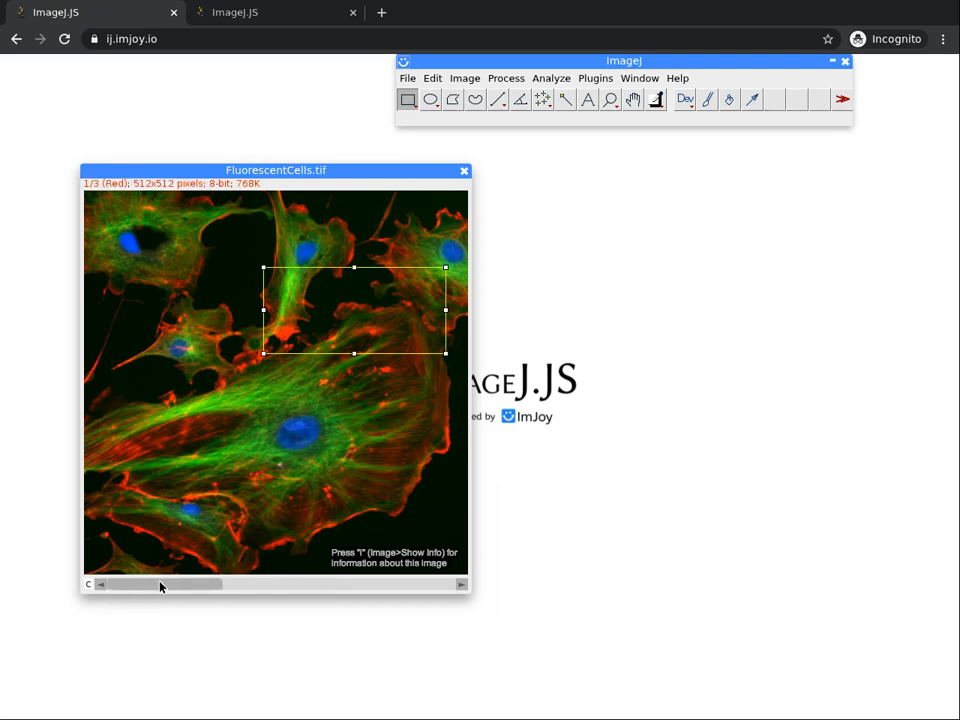
{"action": "left_click", "coordinate": [266, 585]}
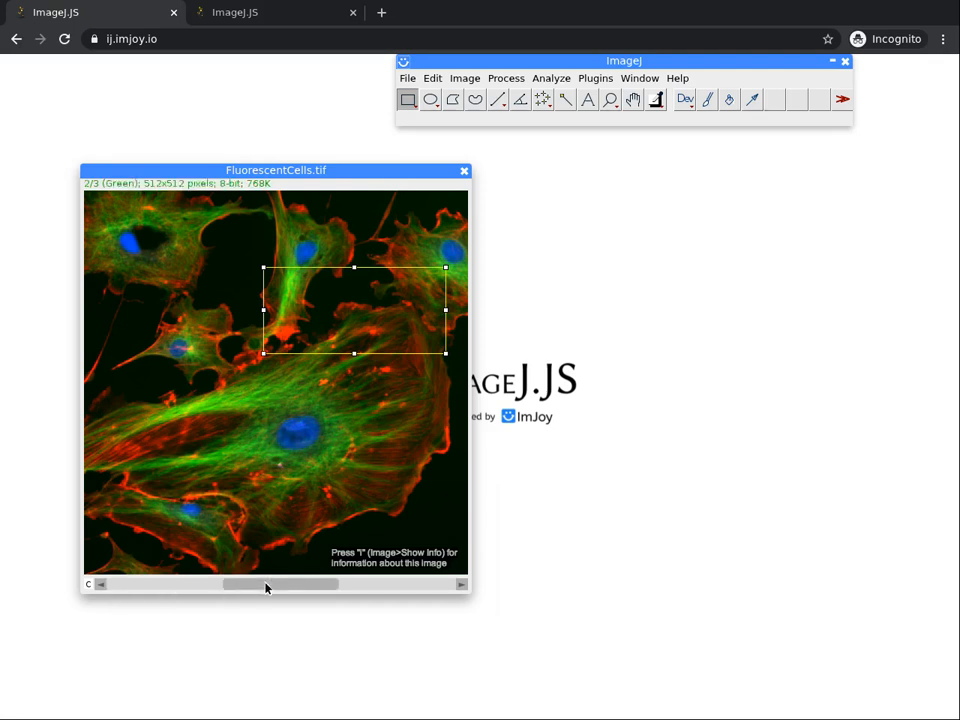
{"action": "left_click", "coordinate": [407, 585]}
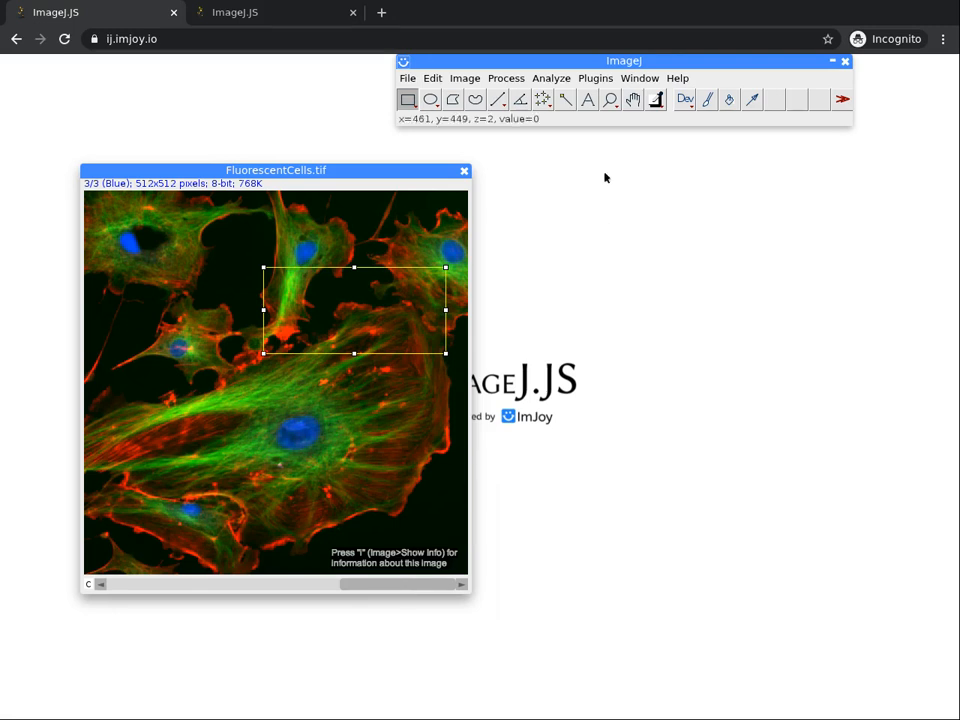
Measure the rectangular selection on the blue channel and place the results table beside the image.
{"action": "left_click", "coordinate": [548, 80]}
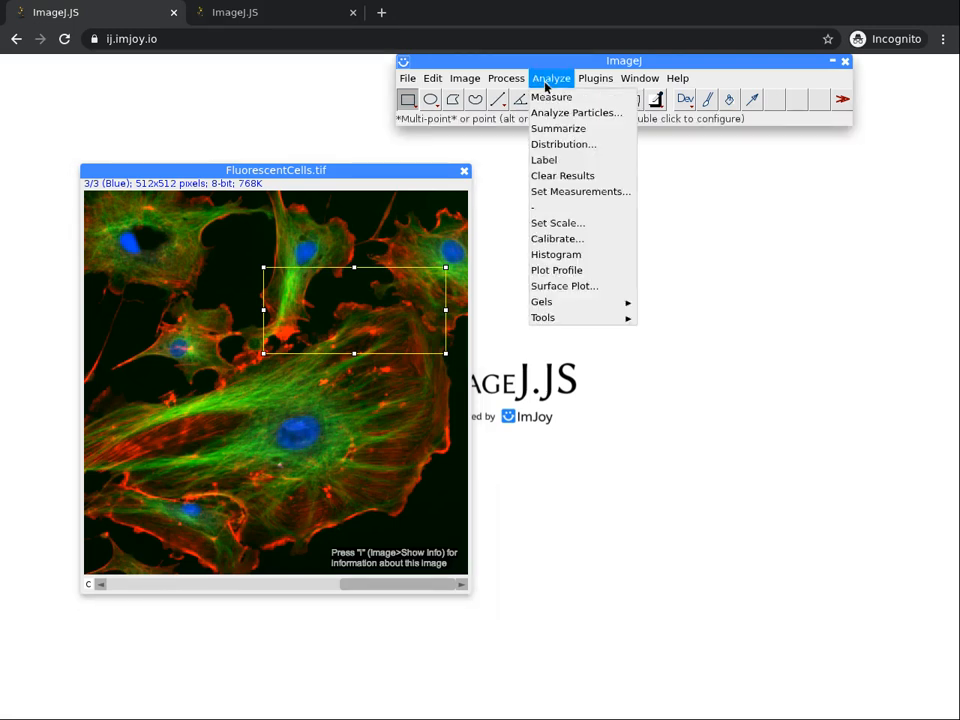
{"action": "left_click", "coordinate": [548, 98]}
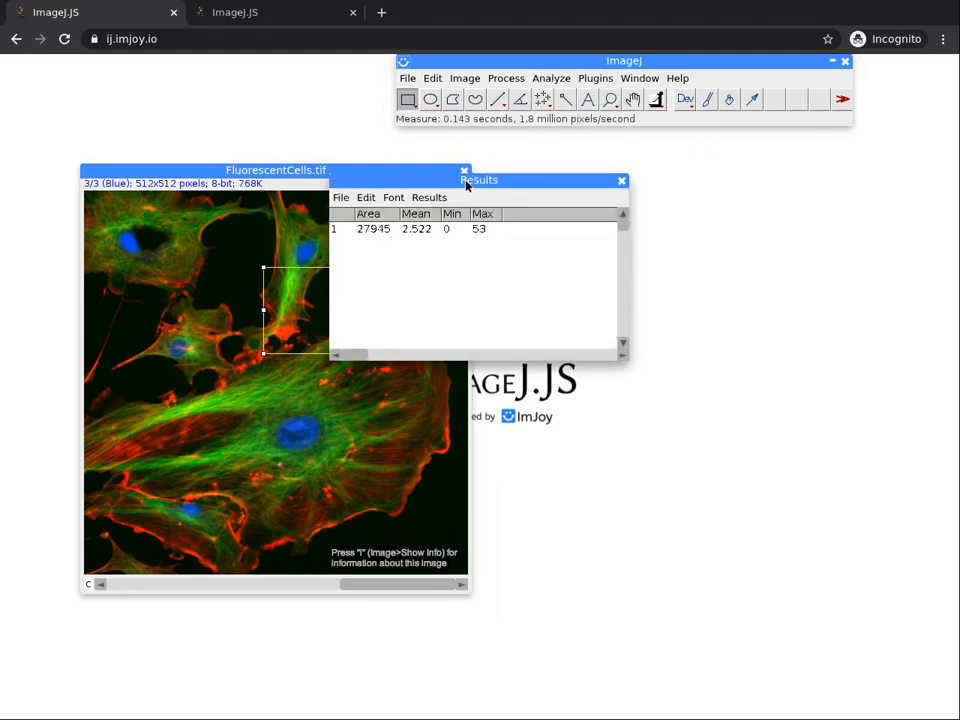
{"action": "left_click_drag", "start_coordinate": [633, 167], "coordinate": [707, 156]}
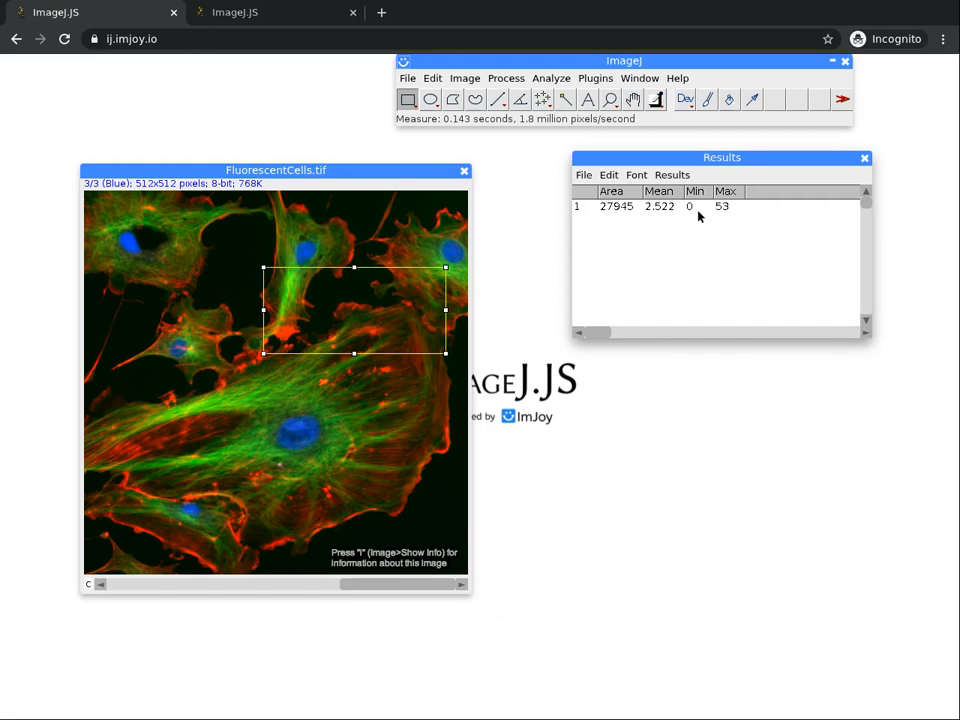
Add Perimeter to the set of measurements recorded in the results table.
{"action": "left_click", "coordinate": [672, 175]}
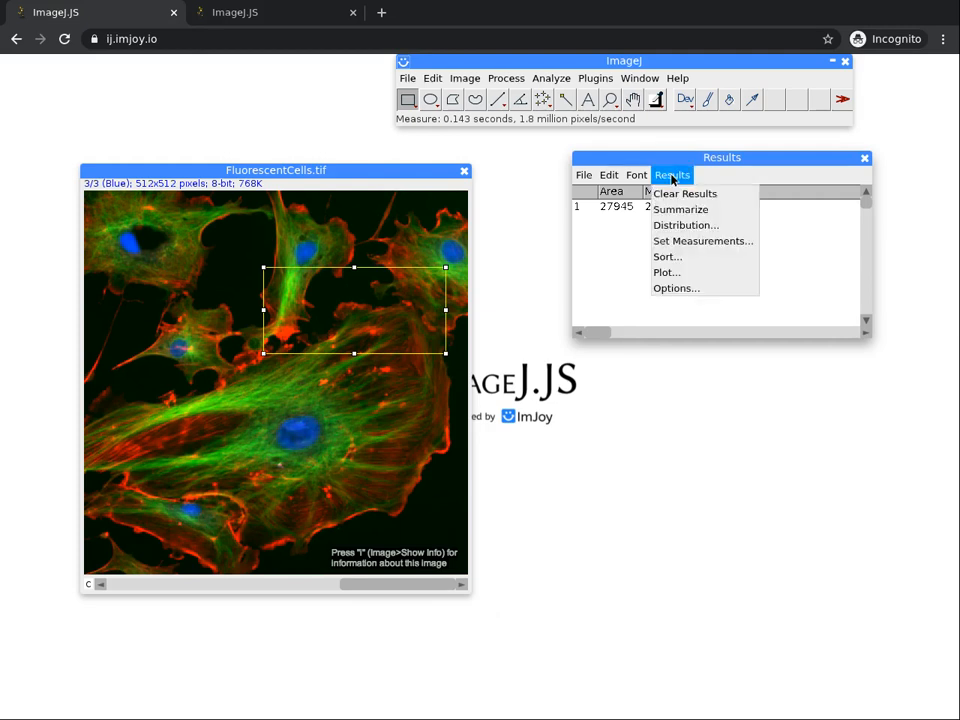
{"action": "left_click", "coordinate": [675, 243]}
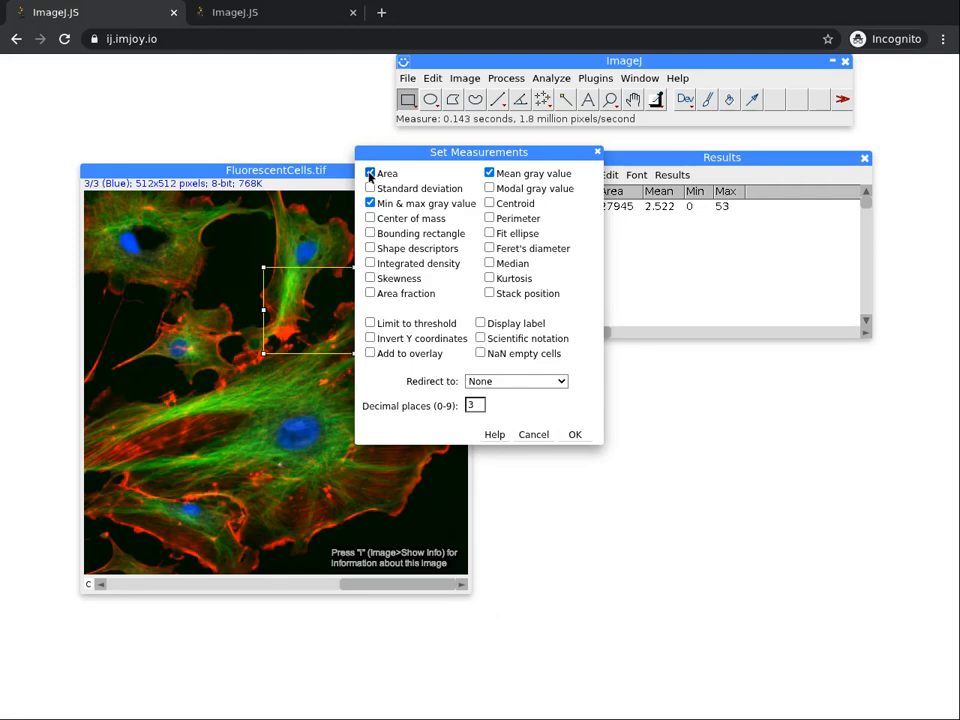
{"action": "left_click", "coordinate": [489, 218]}
{"action": "left_click", "coordinate": [574, 435]}
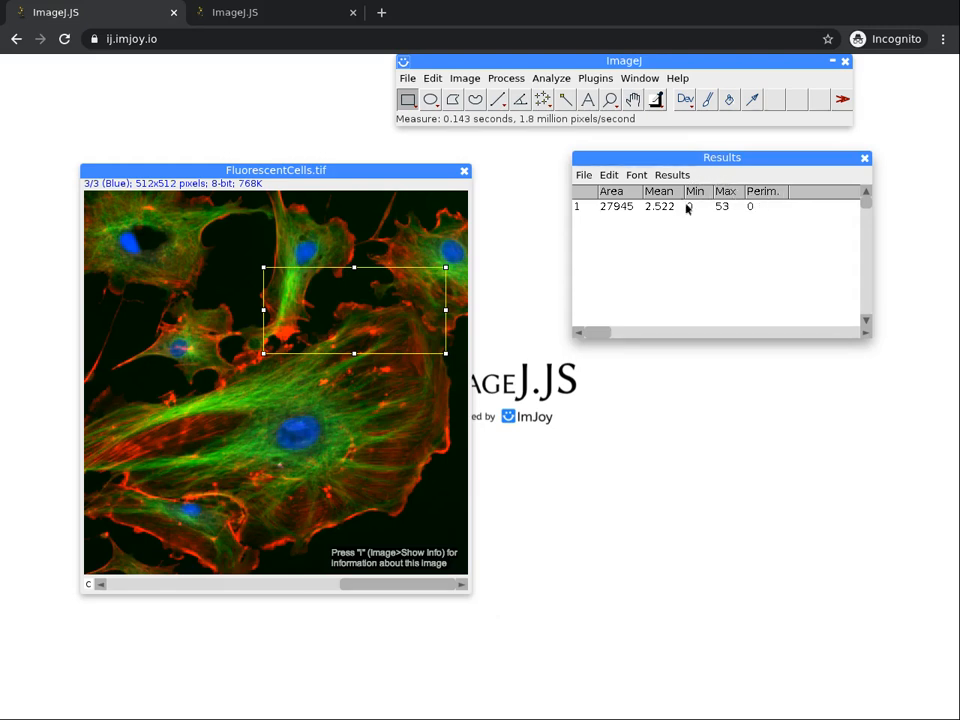
Discard the results table without saving it and measure the selection on the blue channel again.
{"action": "left_click", "coordinate": [866, 159]}
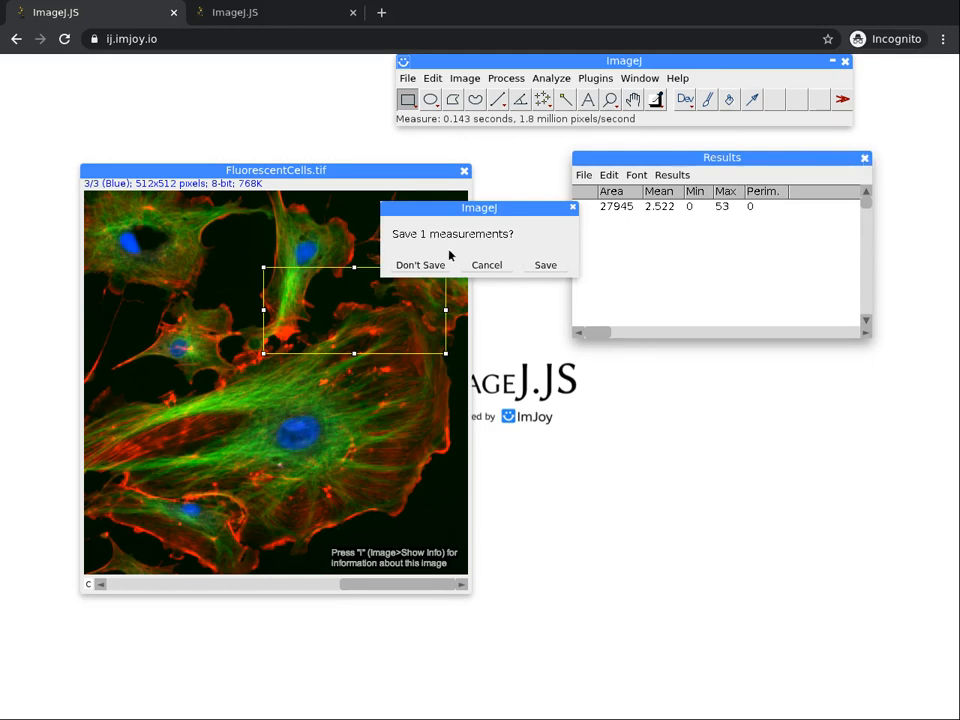
{"action": "left_click", "coordinate": [421, 265]}
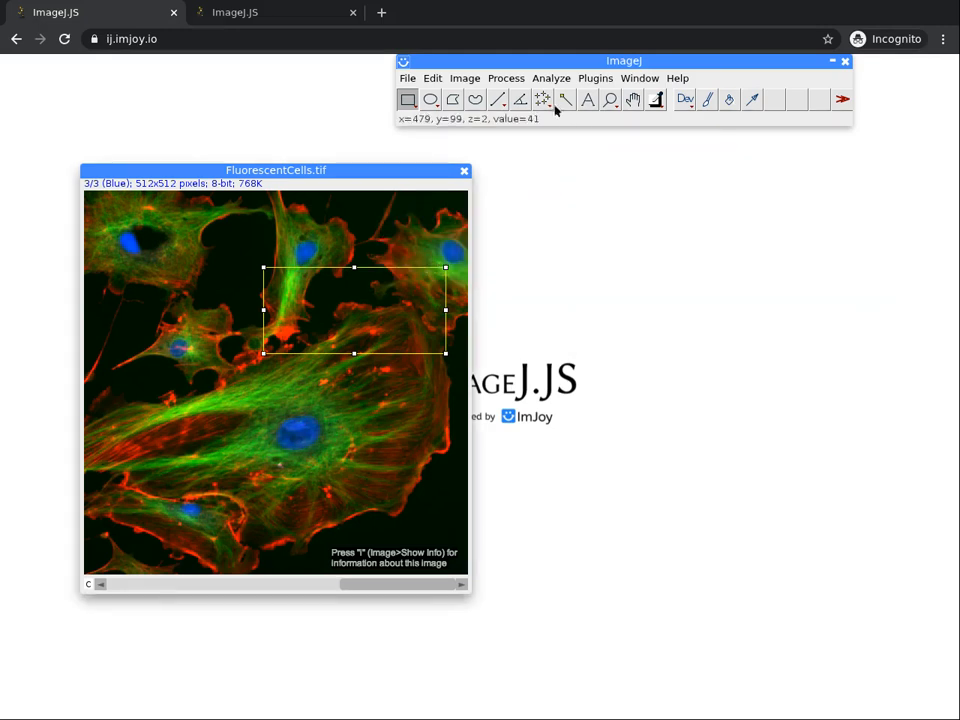
{"action": "left_click", "coordinate": [505, 78]}
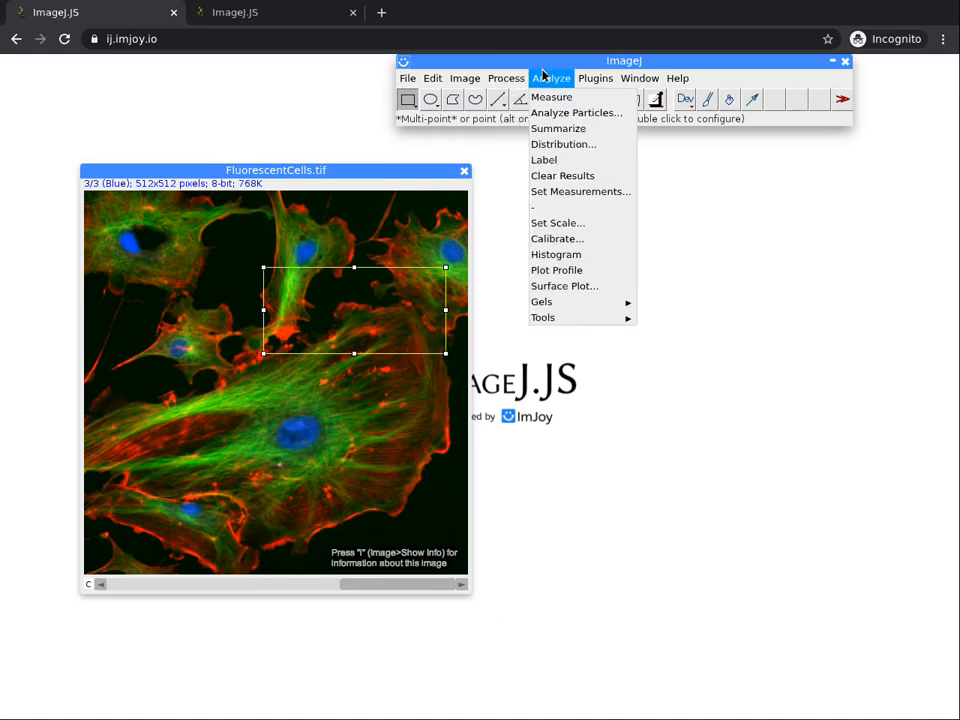
{"action": "left_click", "coordinate": [546, 97]}
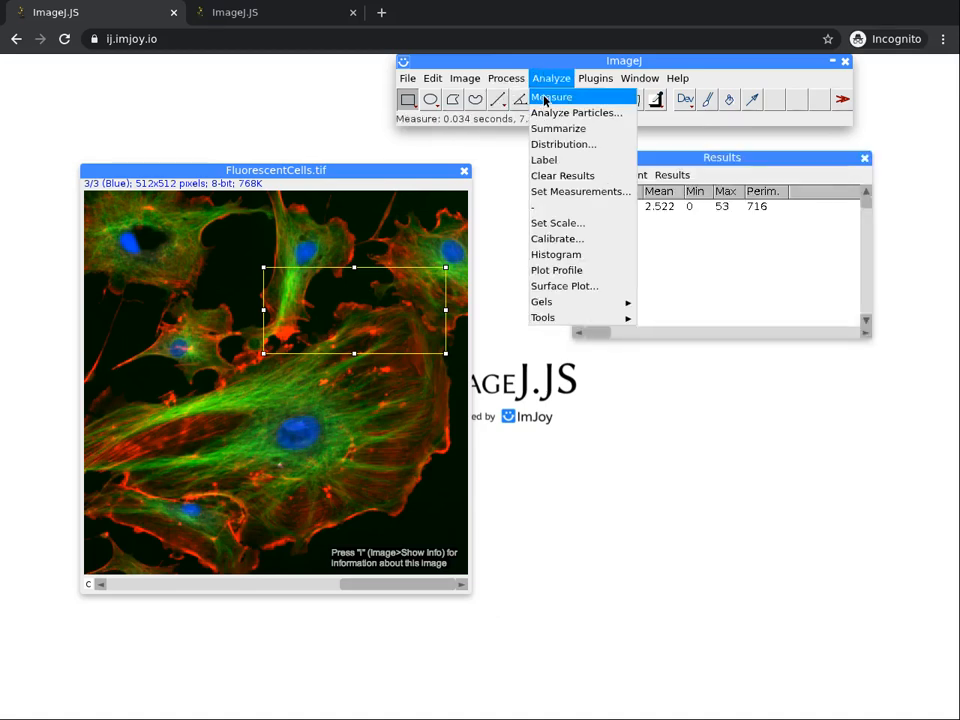
{"action": "left_click", "coordinate": [672, 175]}
{"action": "left_click", "coordinate": [799, 251]}
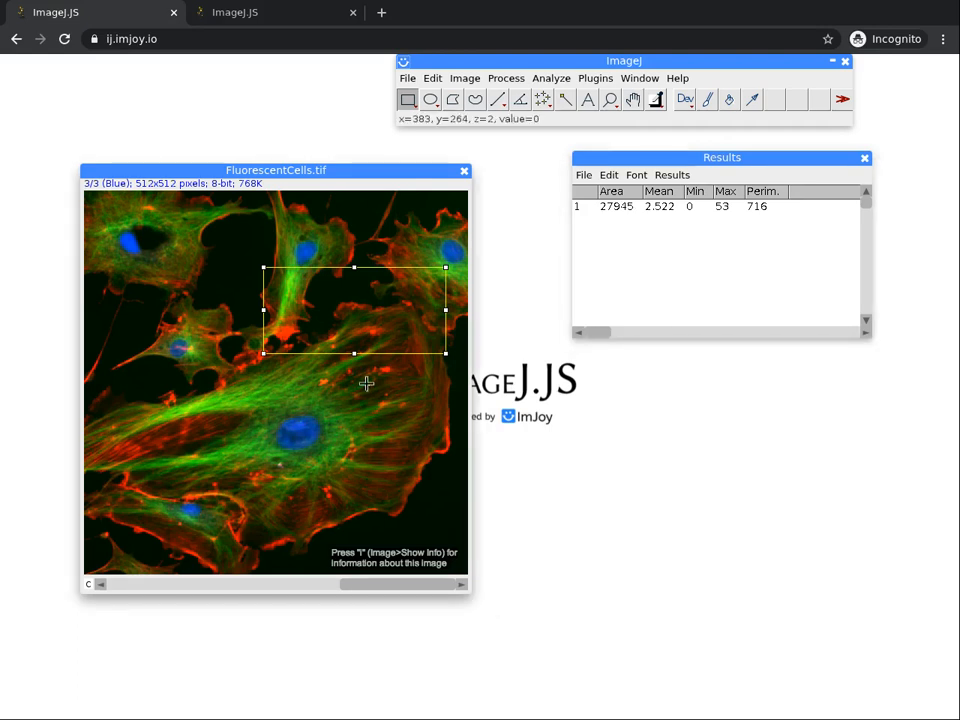
Switch the image to the green channel and measure the same rectangular selection.
{"action": "left_click", "coordinate": [296, 584]}
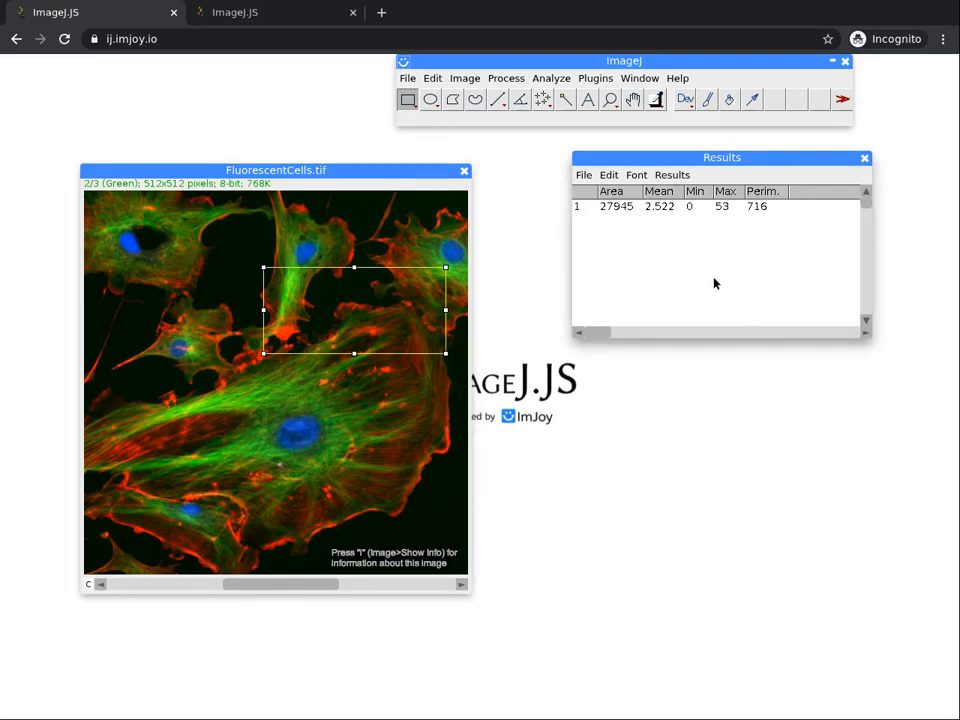
{"action": "left_click", "coordinate": [544, 80]}
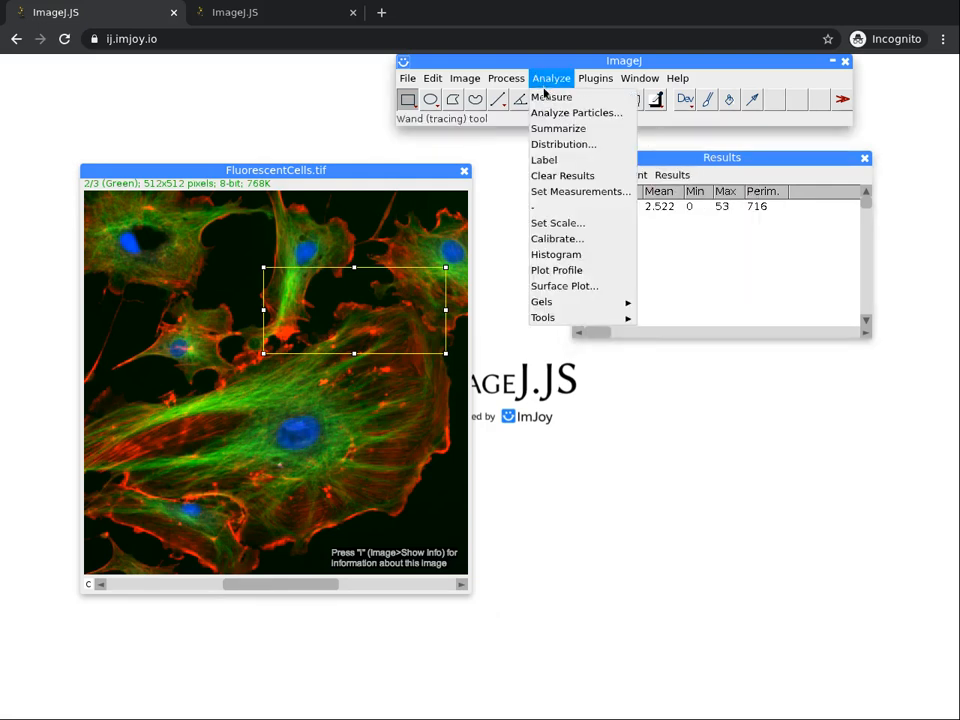
{"action": "left_click", "coordinate": [551, 97]}
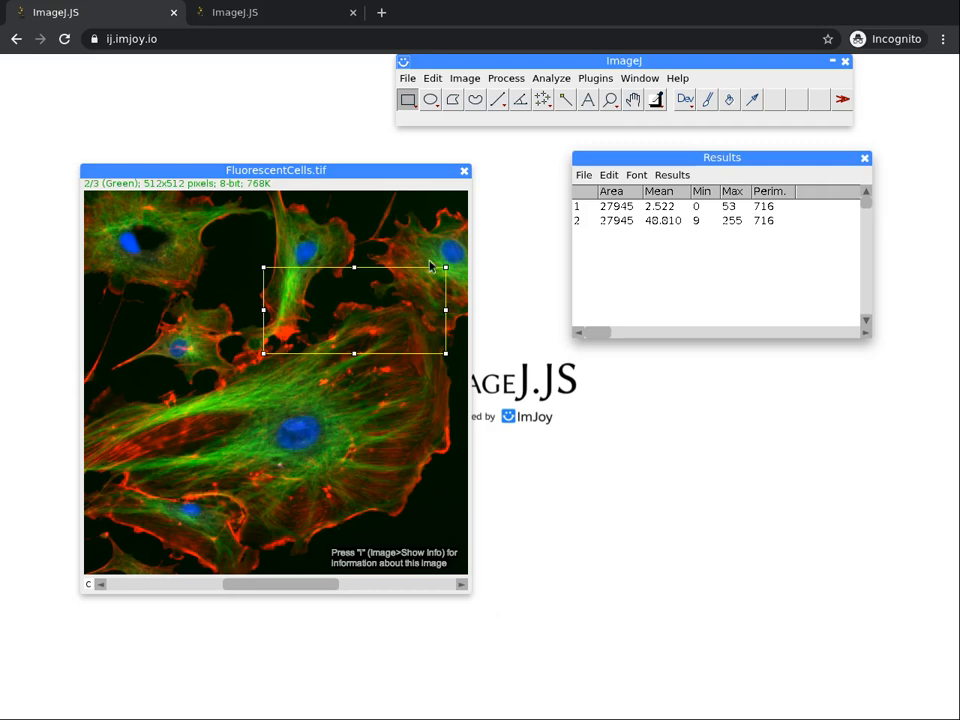
Move the rectangular selection over the lower-left part of the large cell and measure it on the green channel.
{"action": "left_click_drag", "start_coordinate": [357, 318], "coordinate": [197, 462]}
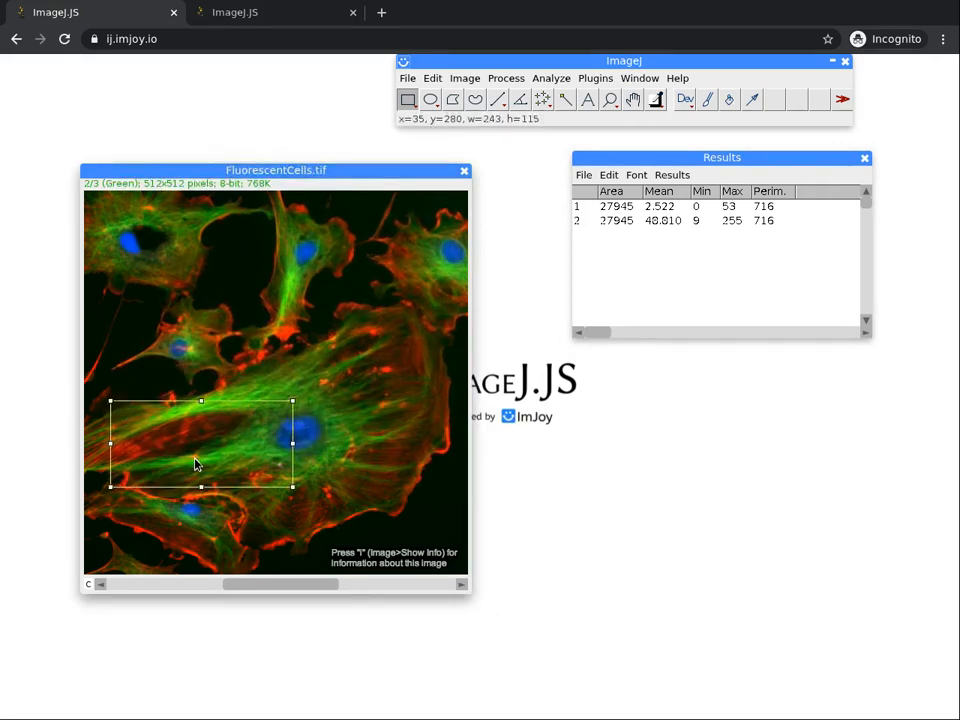
{"action": "left_click", "coordinate": [540, 79]}
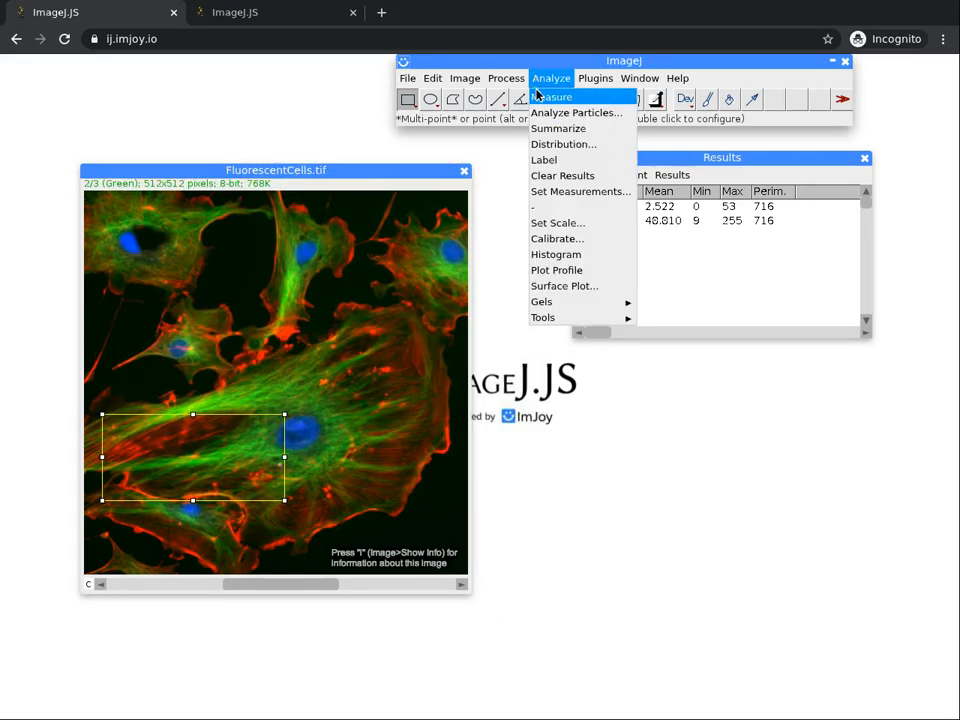
{"action": "left_click", "coordinate": [545, 97]}
{"action": "left_click", "coordinate": [583, 175]}
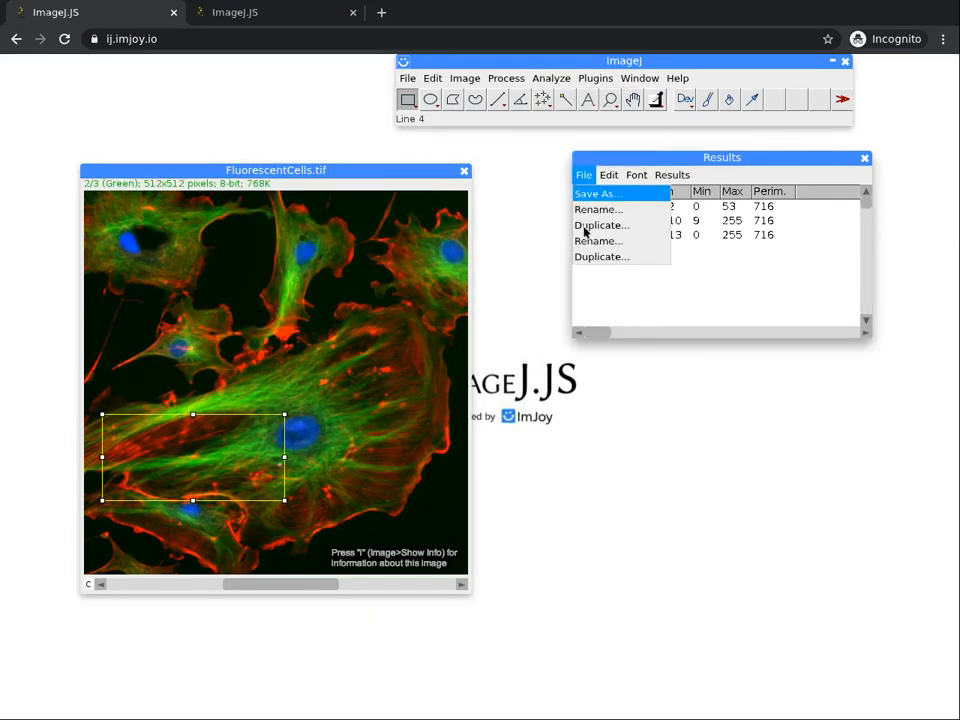
{"action": "left_click", "coordinate": [613, 297]}
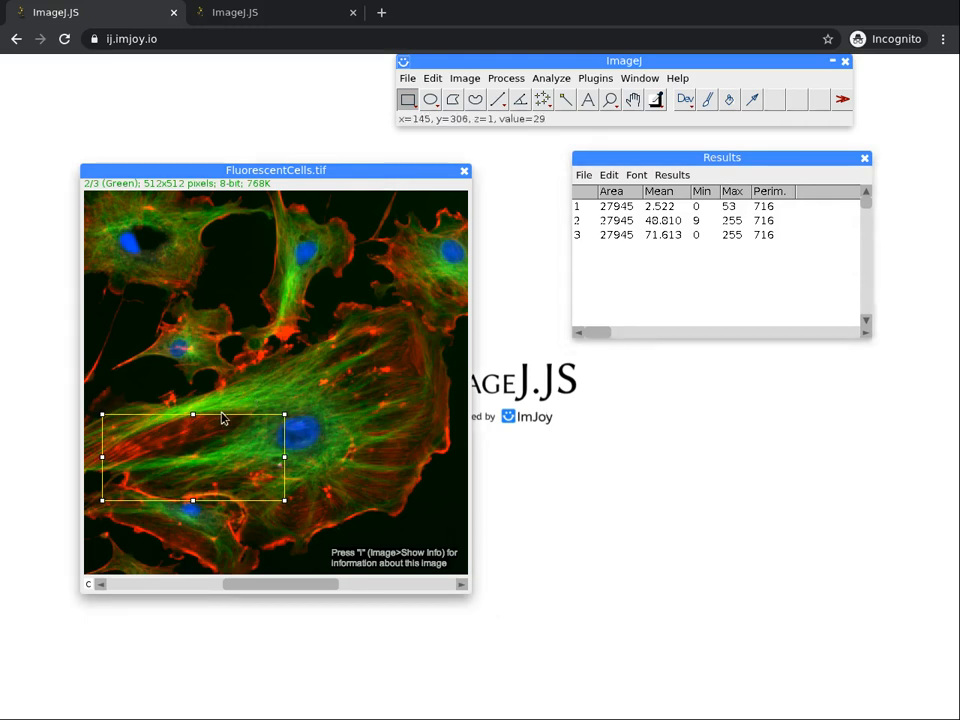
Remove the rectangular selection and measure the whole image on the green channel.
{"action": "left_click", "coordinate": [307, 358]}
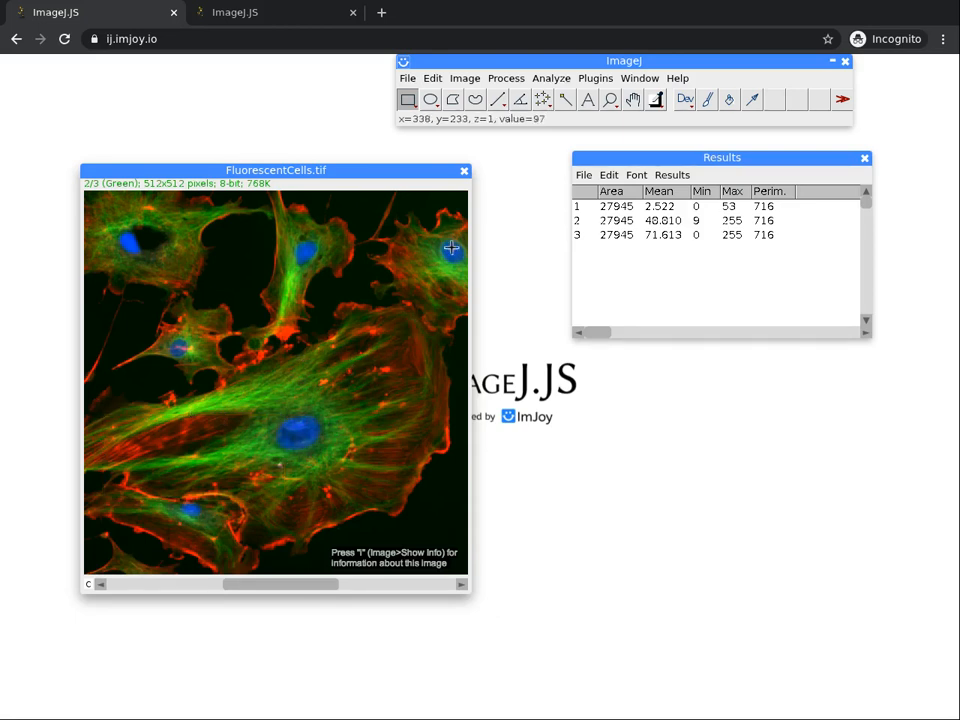
{"action": "left_click", "coordinate": [508, 78]}
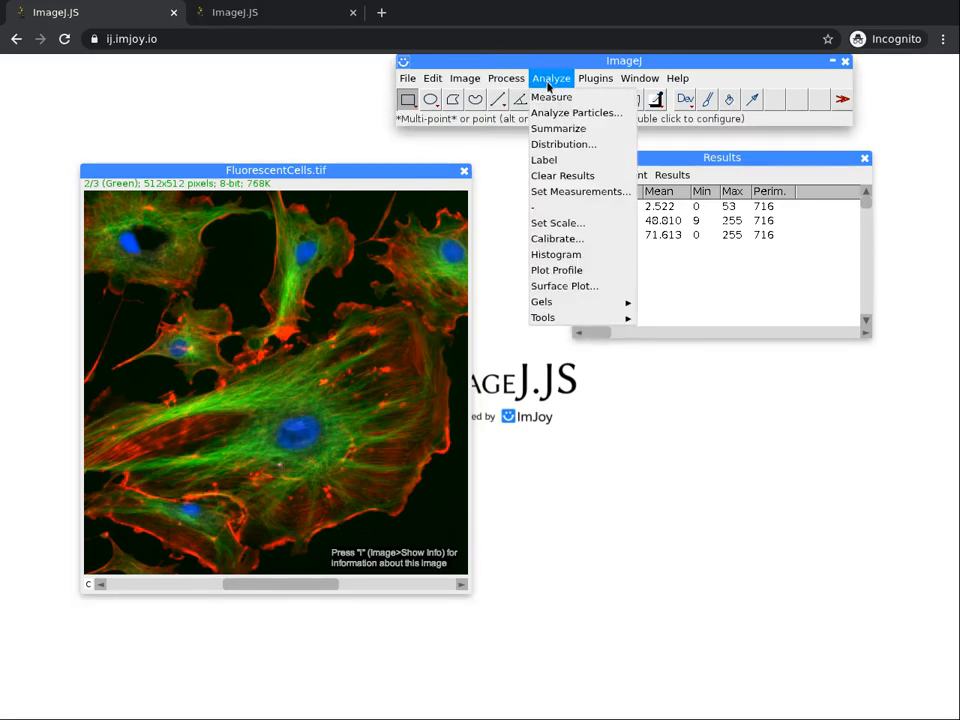
{"action": "left_click", "coordinate": [551, 97]}
{"action": "left_click", "coordinate": [672, 175]}
{"action": "left_click", "coordinate": [596, 270]}
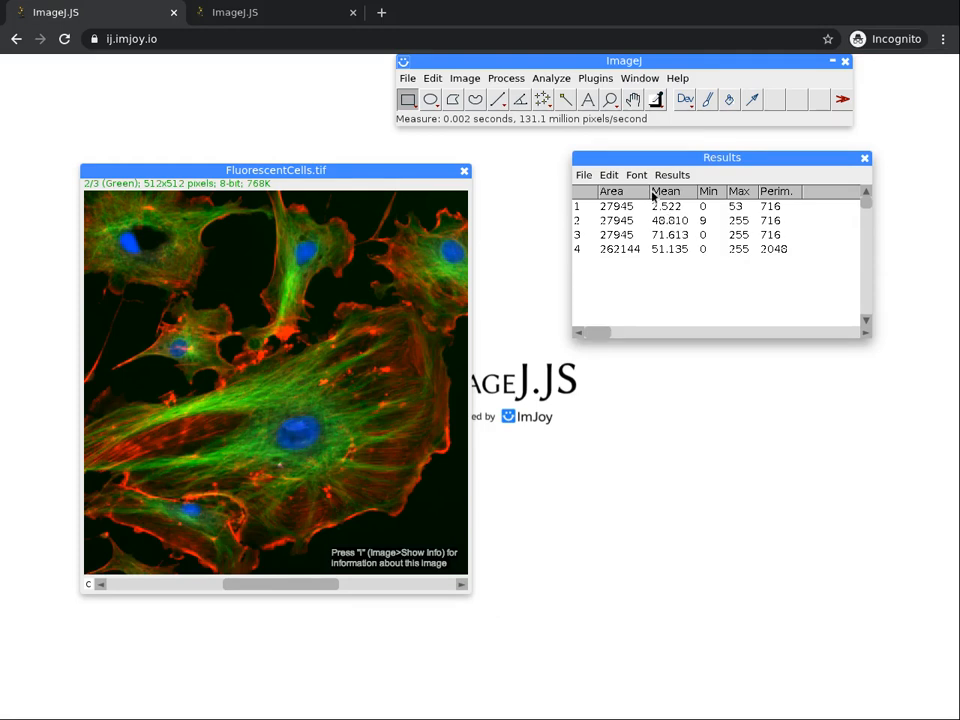
{"action": "left_click", "coordinate": [580, 176]}
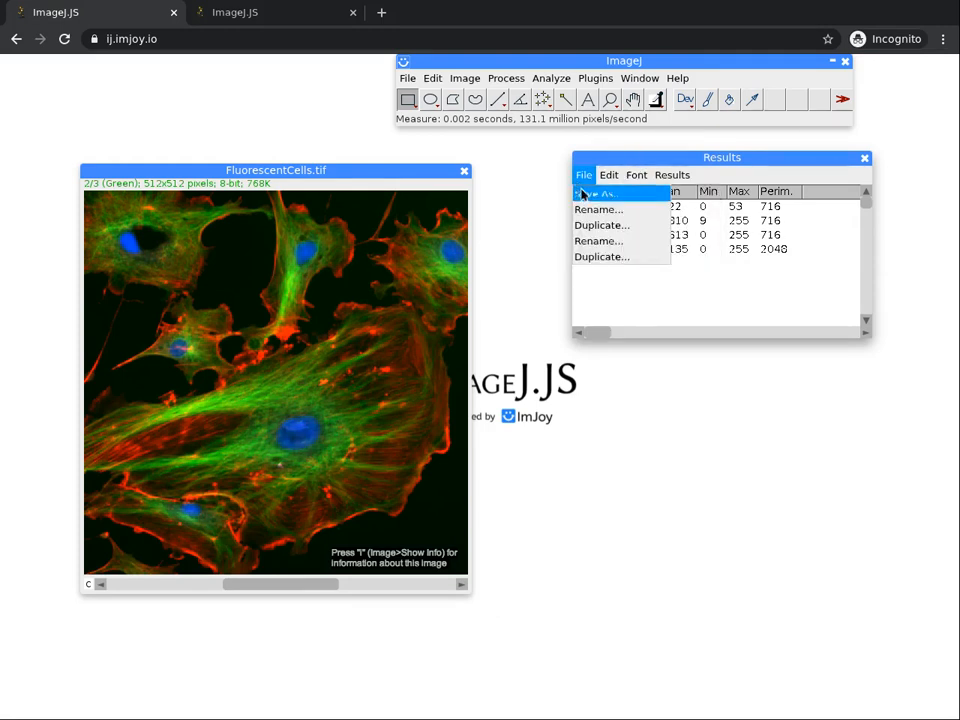
{"action": "left_click", "coordinate": [583, 197]}
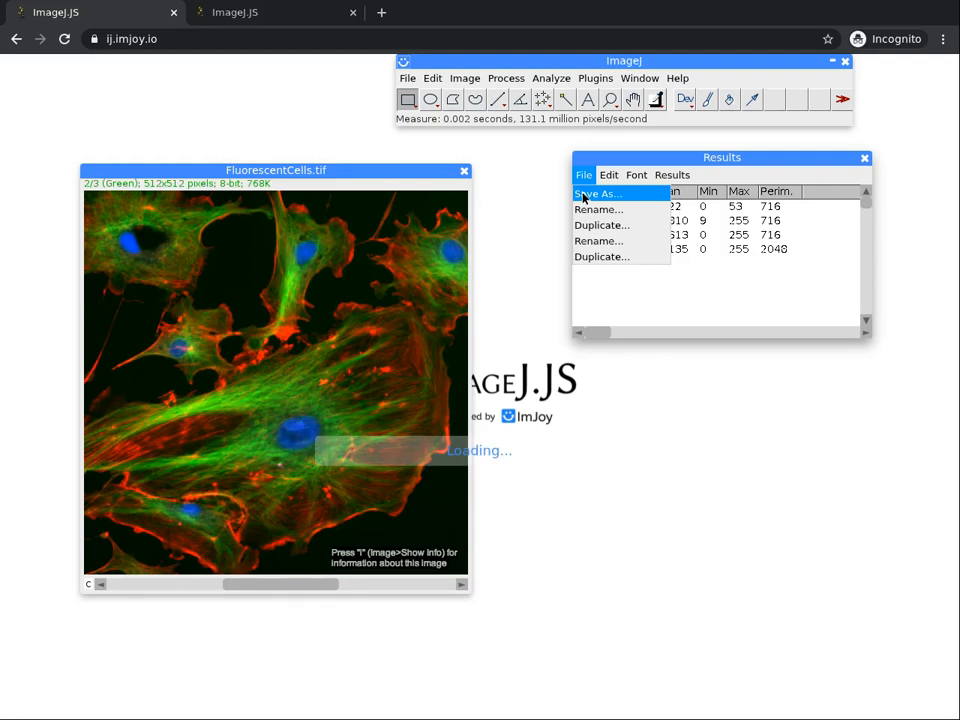
{"action": "left_click", "coordinate": [539, 310]}
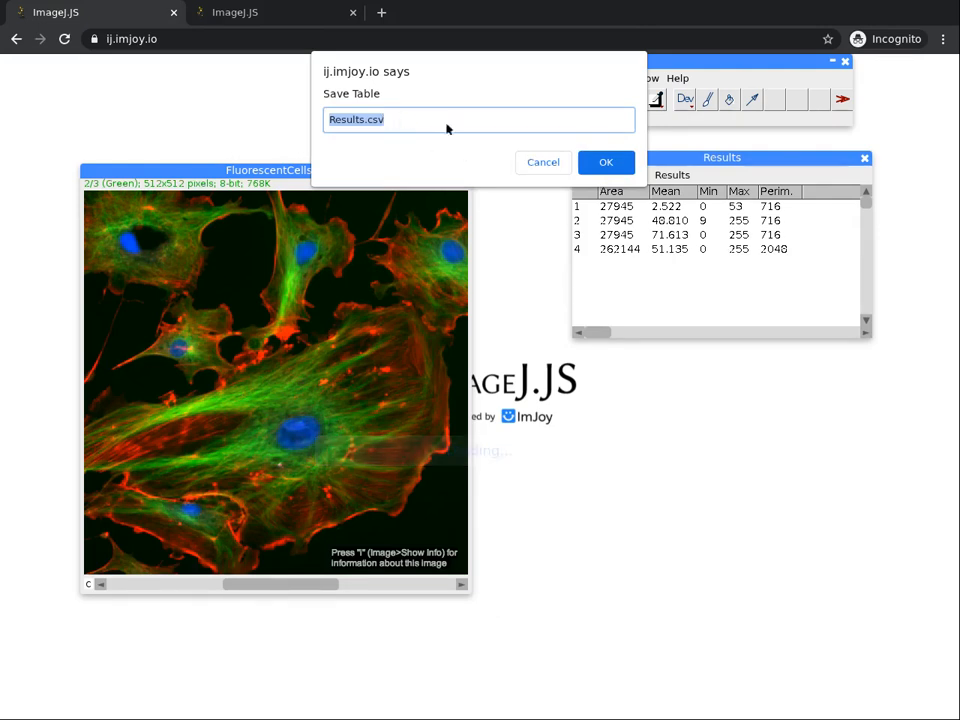
{"action": "left_click", "coordinate": [544, 163]}
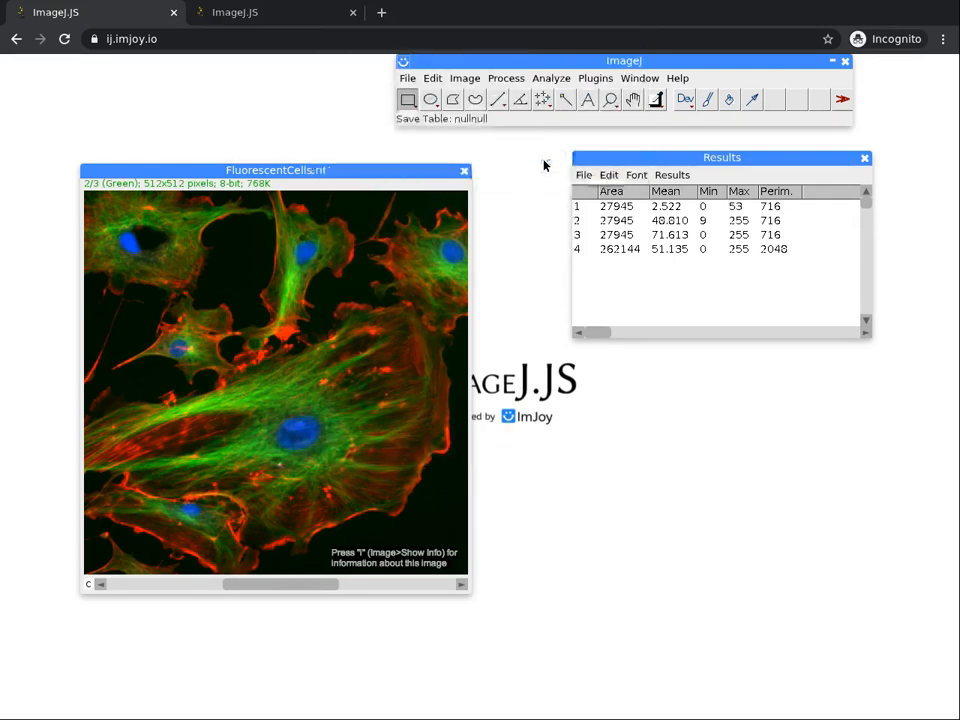